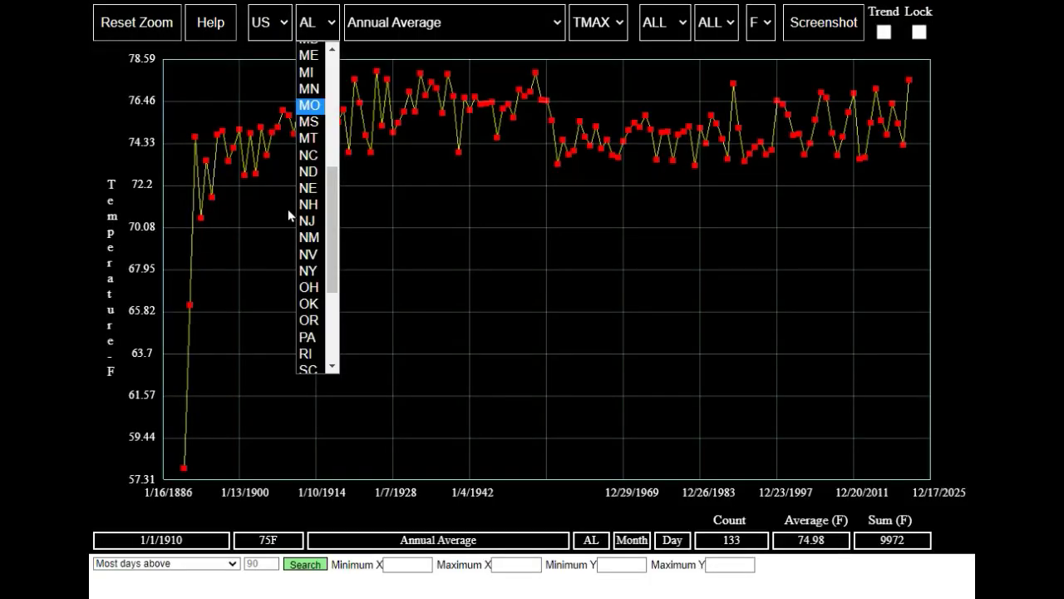
- Switch the chart's state from Alabama to OH and bring up the Ohio station list
left_click(309, 287)
left_click(482, 21)
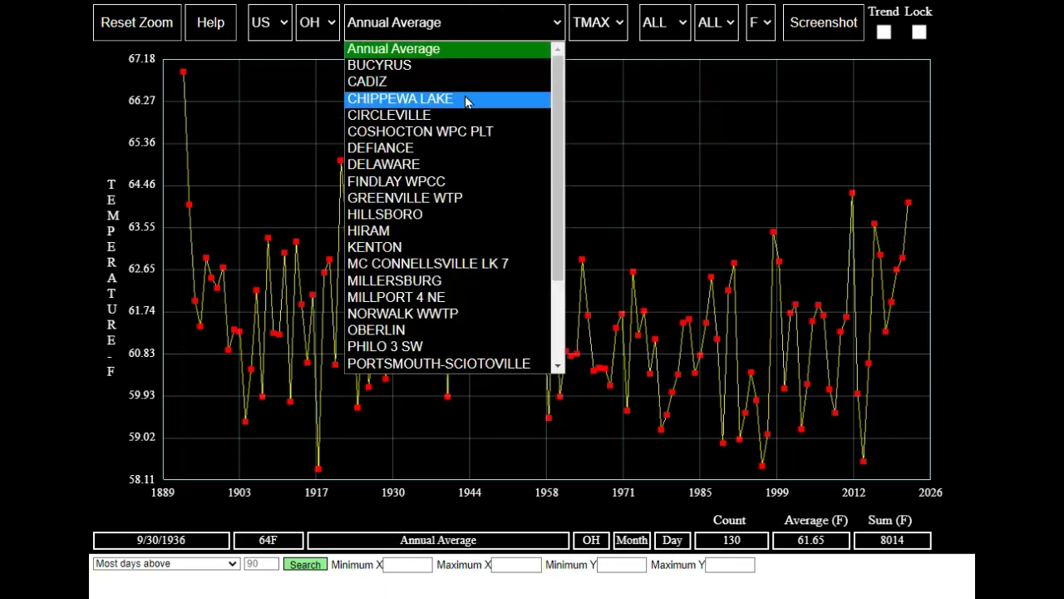
- Chart all 46596 daily maximum readings for the HILLSBORO station
left_click(468, 218)
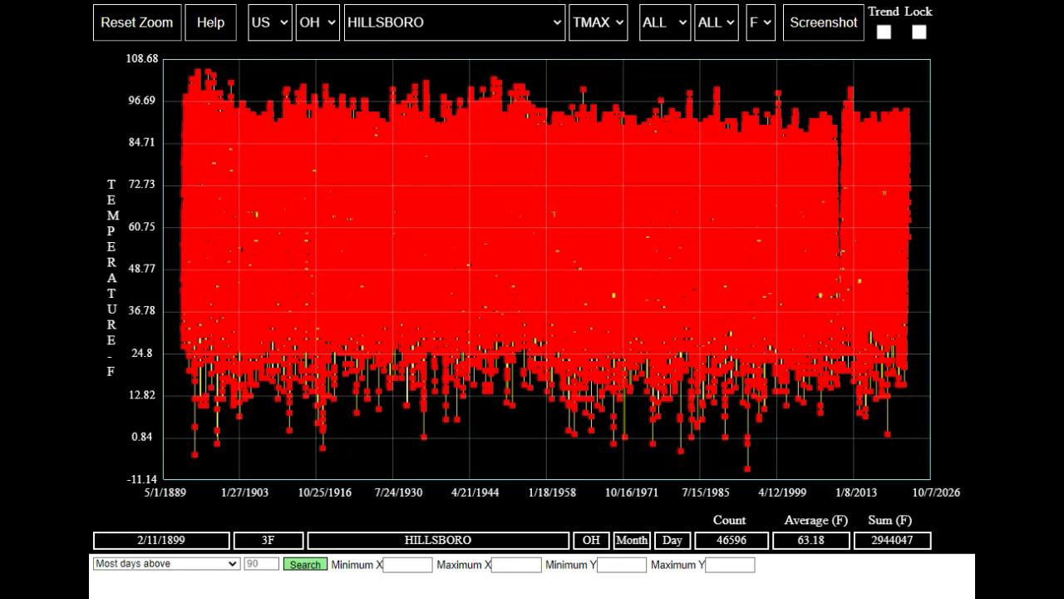
- Filter Hillsboro to days of 90°F or above (1663 days) and add a trend line
left_click(622, 565)
type("9")
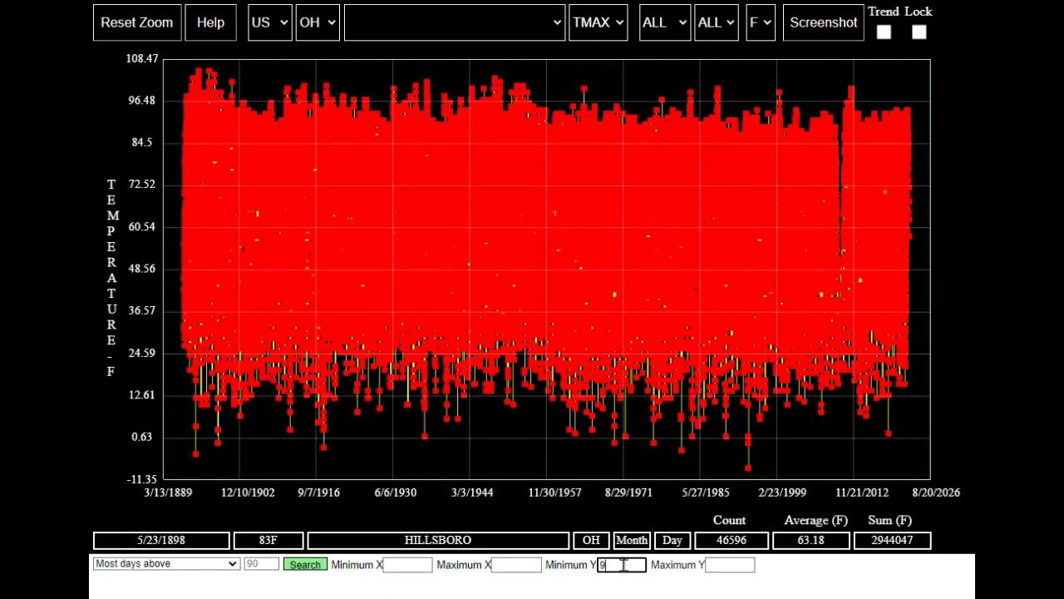
type("0")
key("Return")
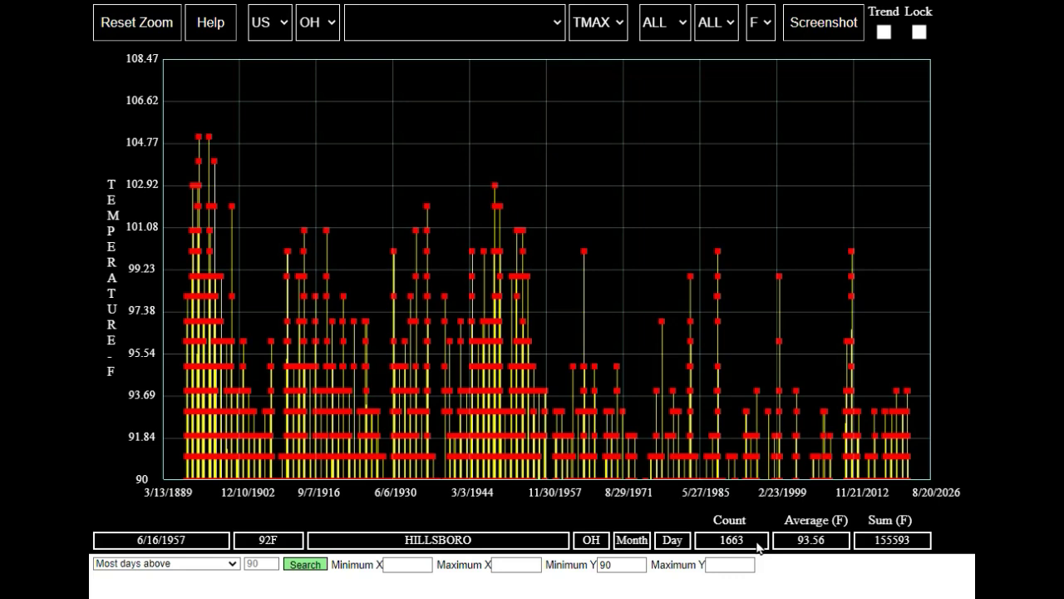
left_click(884, 32)
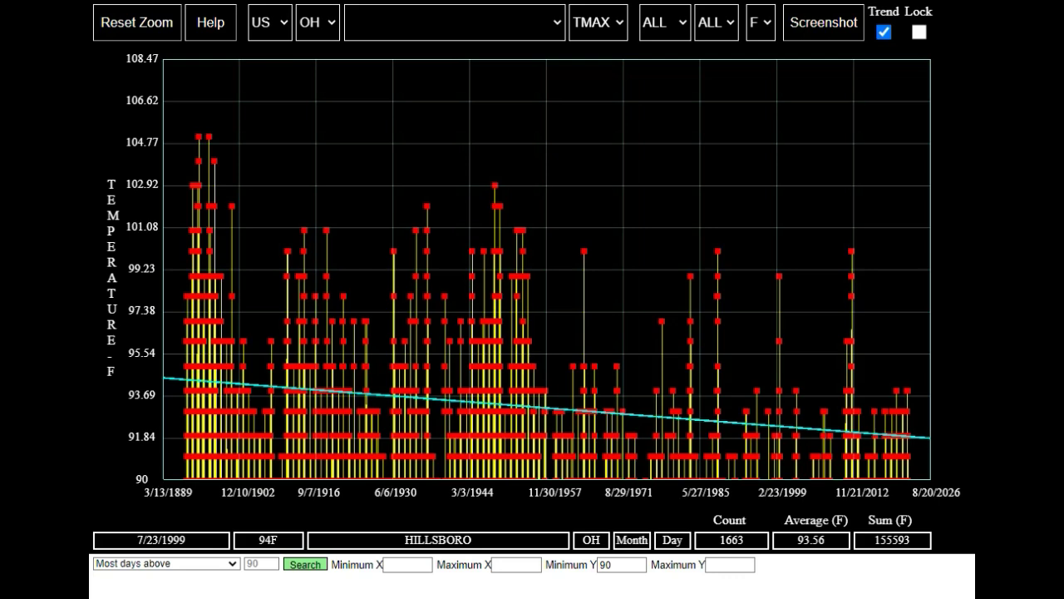
- Lock the current chart settings and switch the station to BUCYRUS
mouse_move(850, 275)
left_click(918, 32)
left_click(530, 23)
left_click(490, 74)
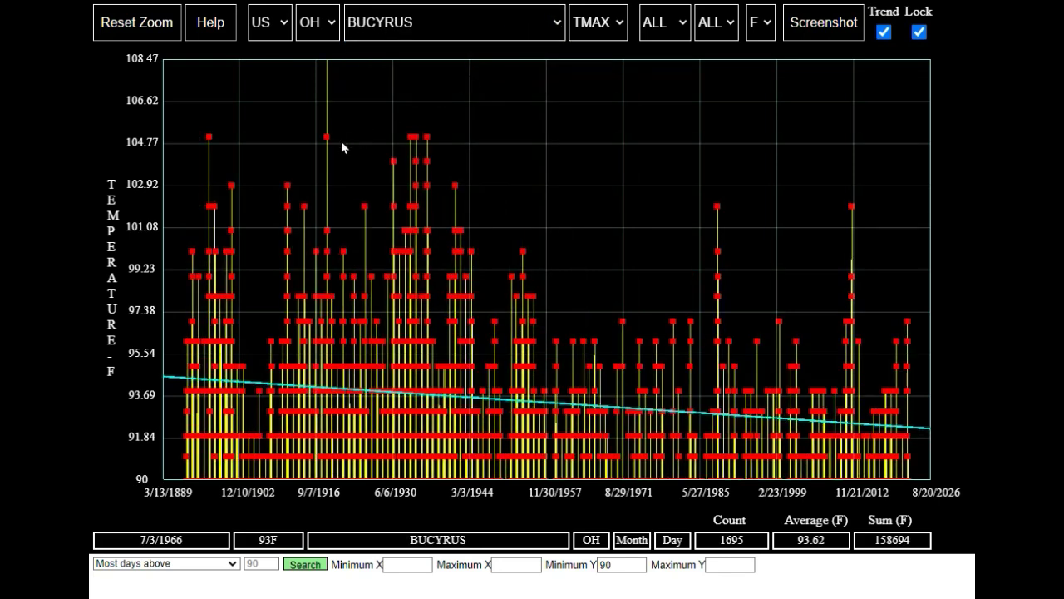
- Cap the Maximum Y at 115 for a 90–115°F scale
mouse_move(326, 141)
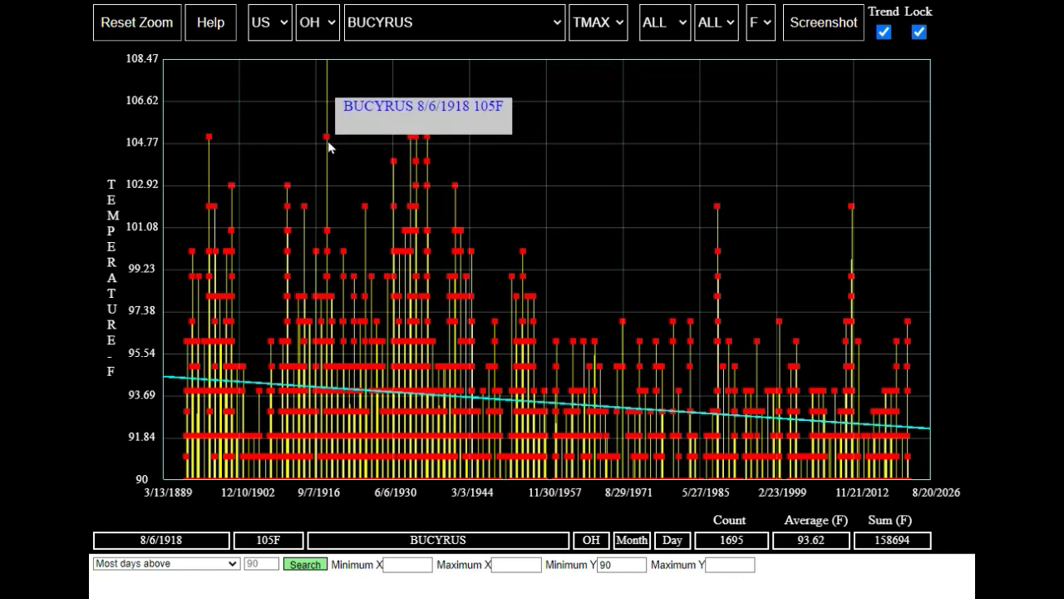
left_click(730, 564)
type("115")
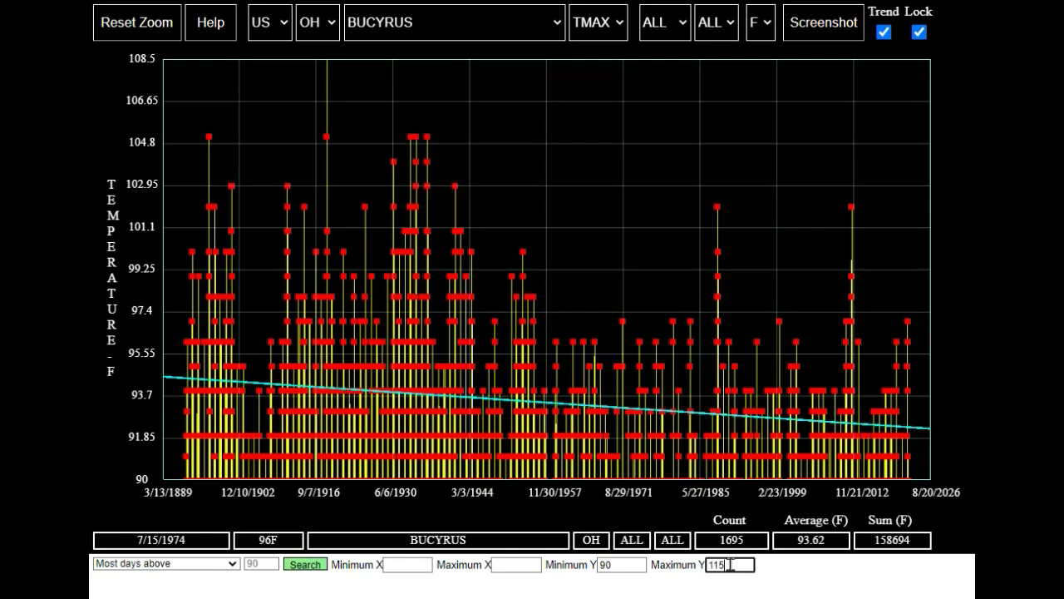
key("Return")
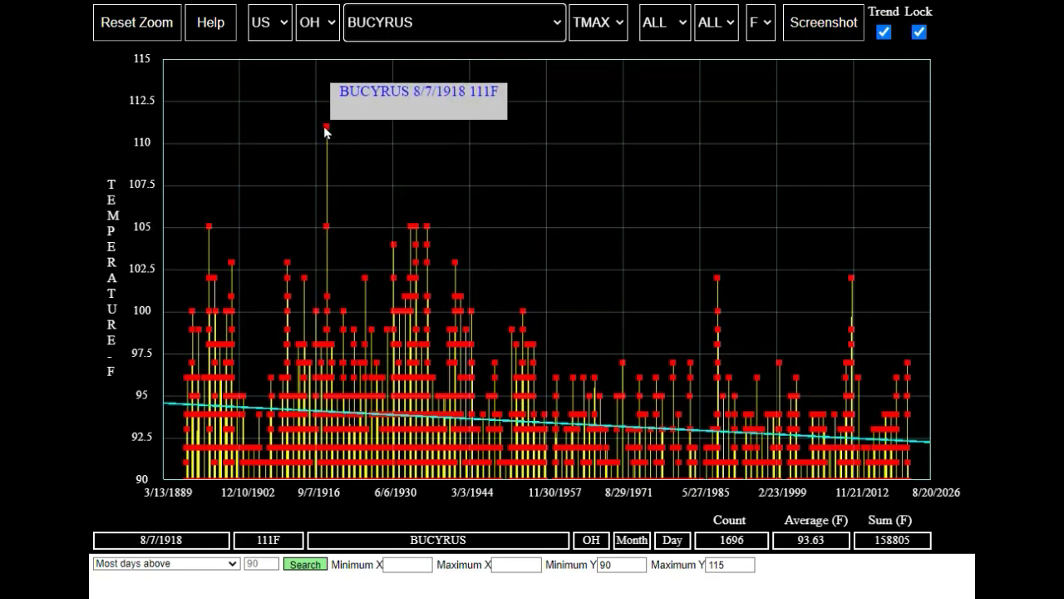
- View the locked 90°F+ chart for the CADIZ and then CHIPPEWA LAKE stations
left_click(461, 22)
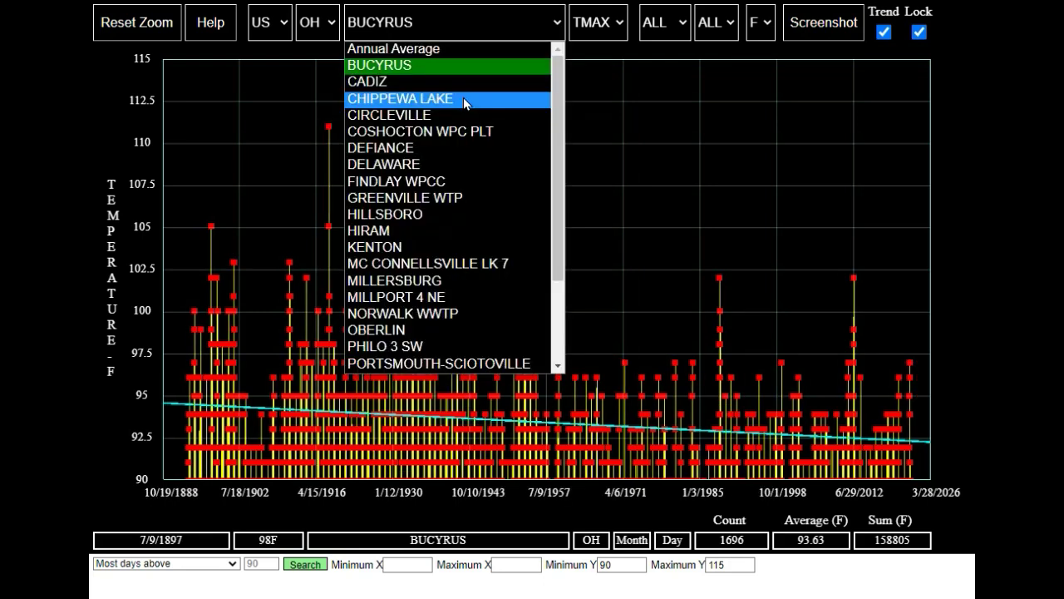
left_click(467, 87)
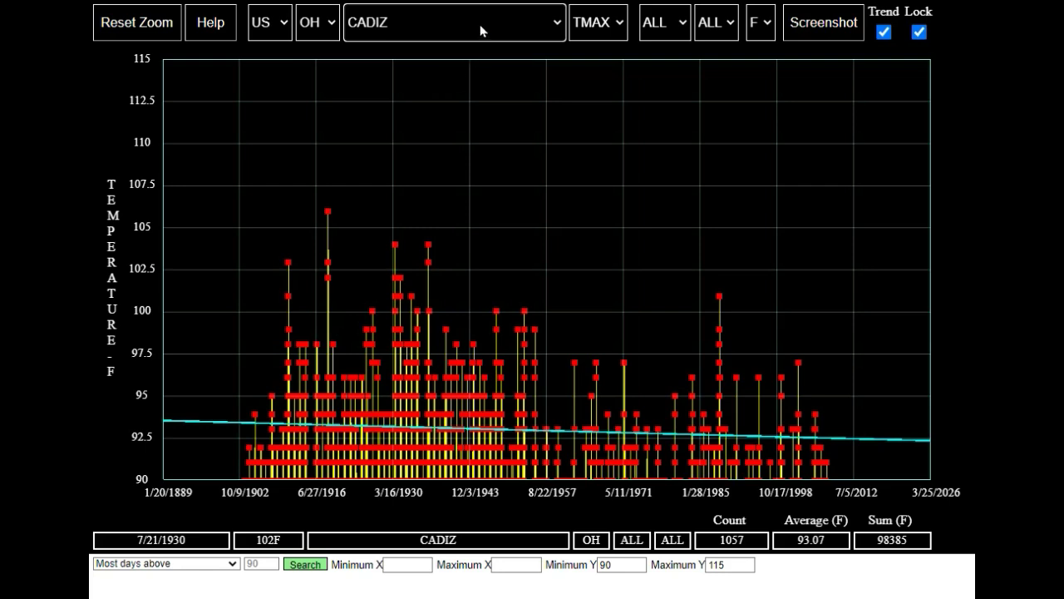
left_click(479, 24)
left_click(458, 98)
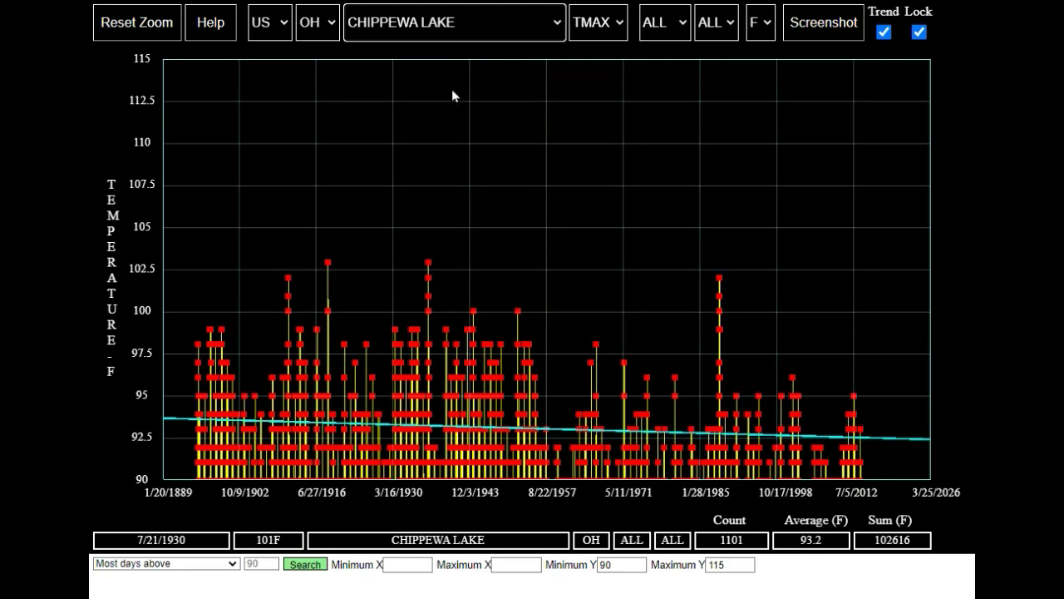
- Step station by station from CIRCLEVILLE through Tiffin to Urbana WWTP
key("Down")
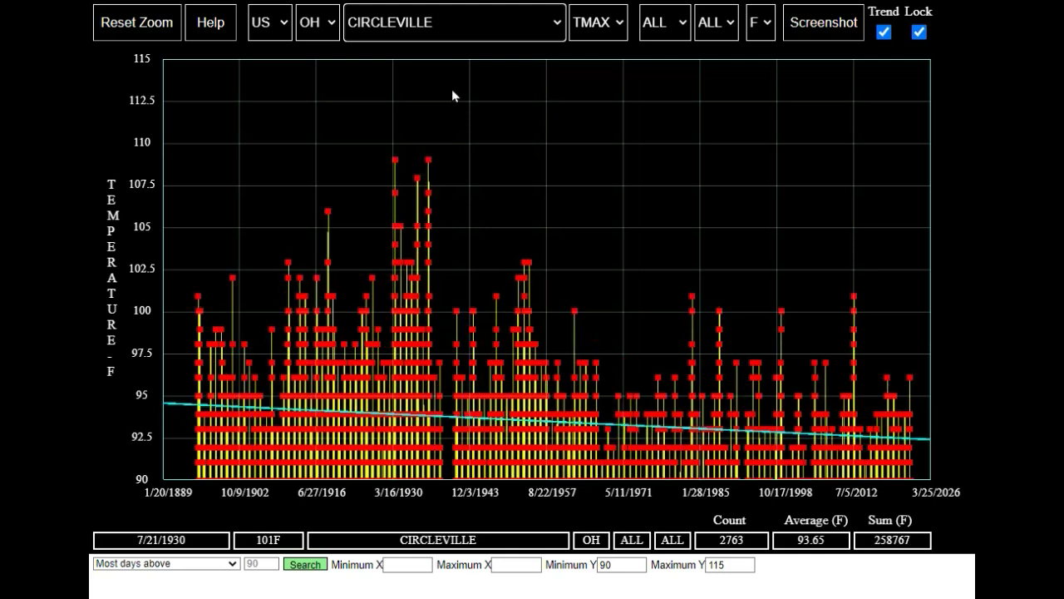
key("Down")
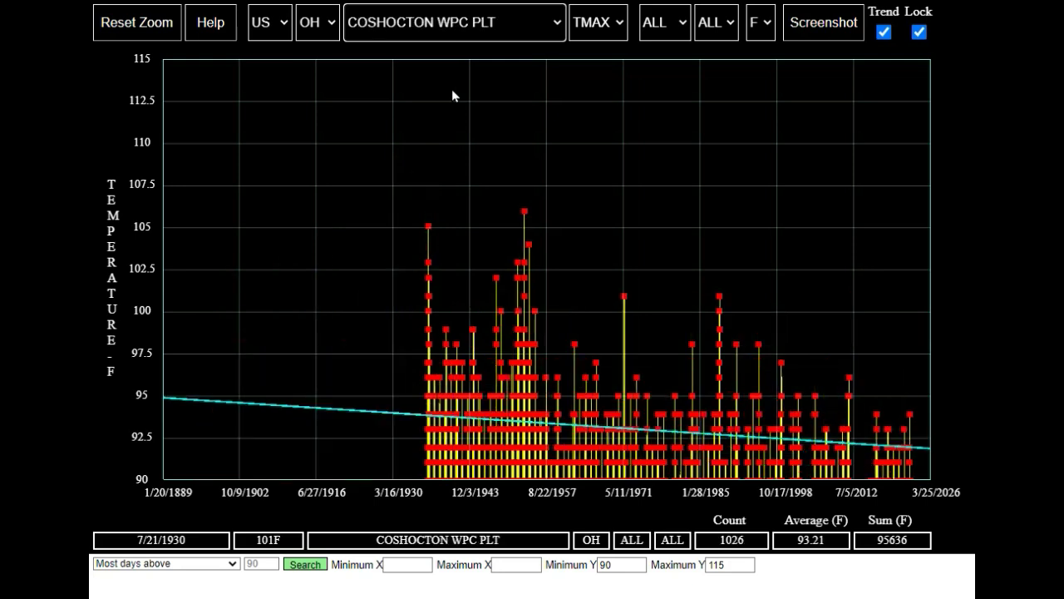
key("Down")
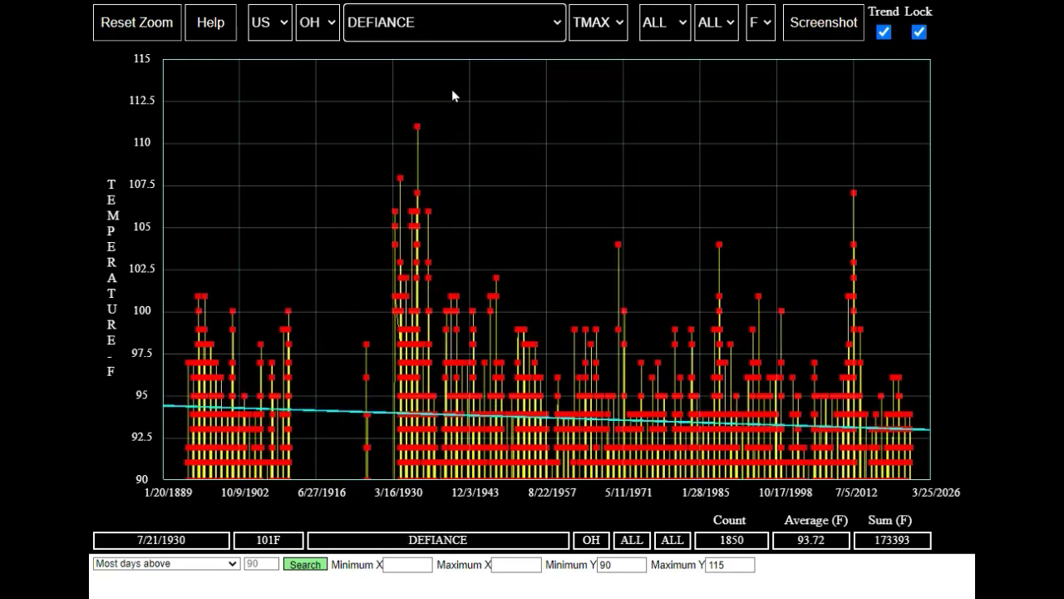
key("Down")
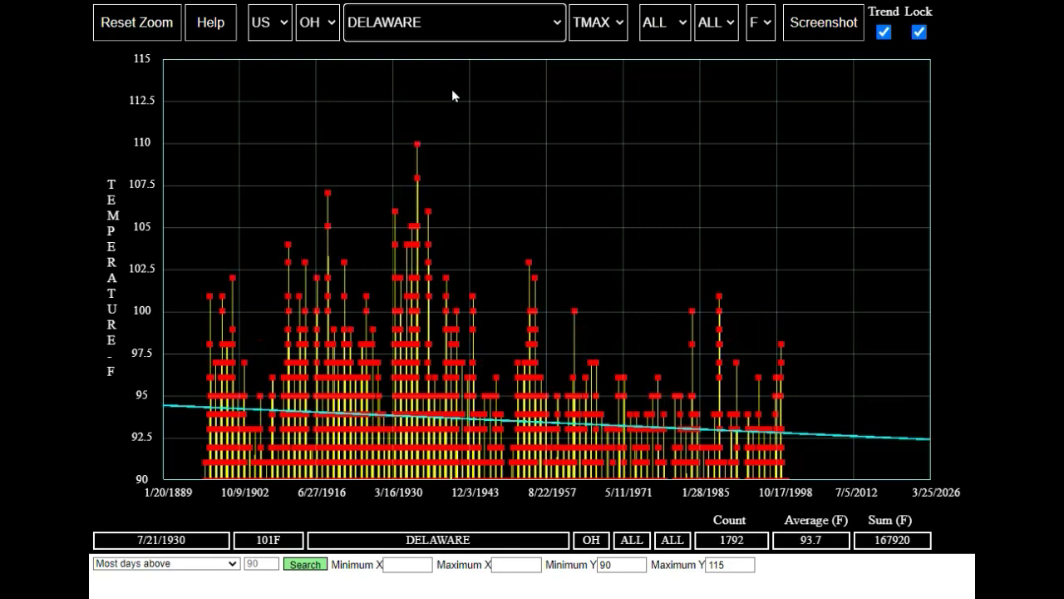
key("Down")
key("Down")
key("Down")
key("Down")
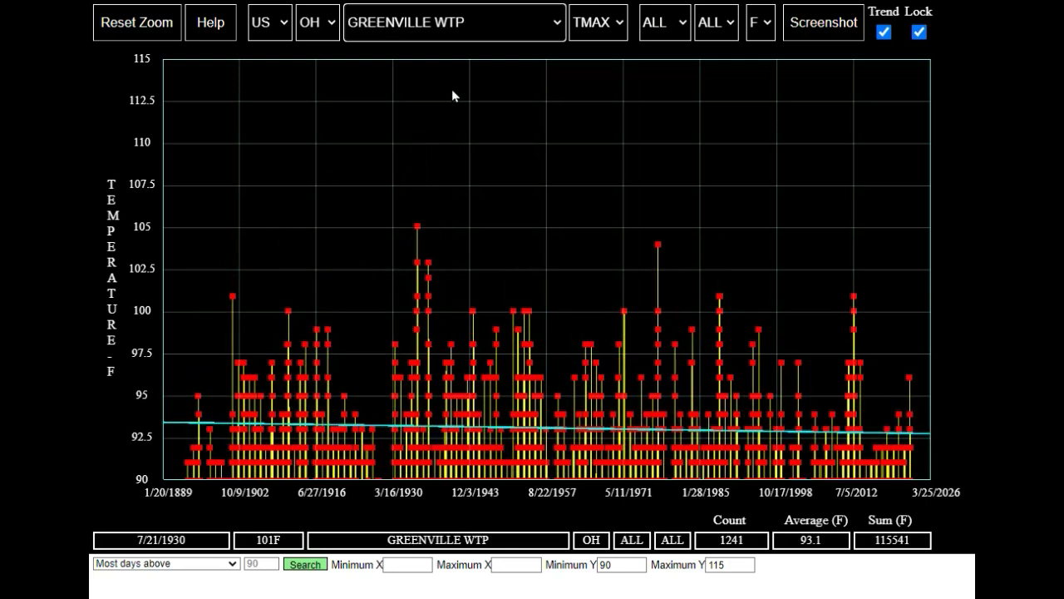
key("Down")
key("Down")
key("Down")
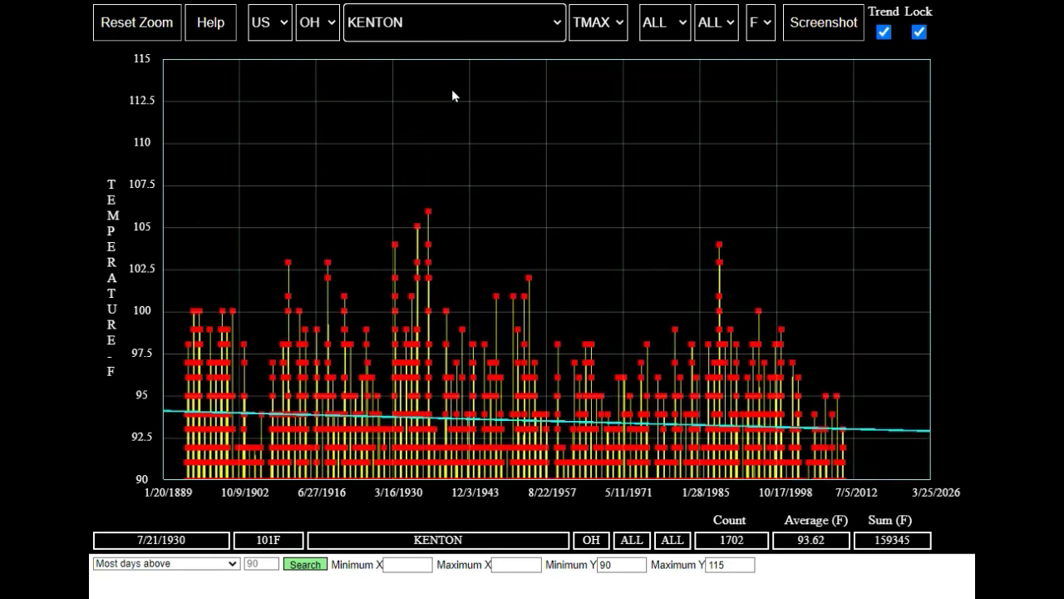
key("Down")
key("Down")
key("Down")
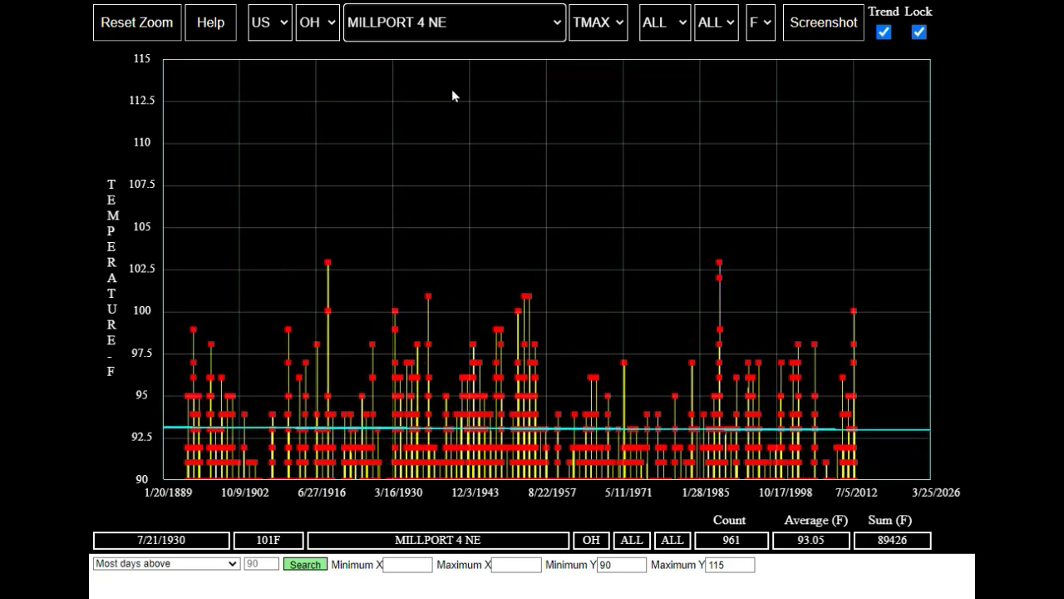
key("Down")
key("Down")
key("Down")
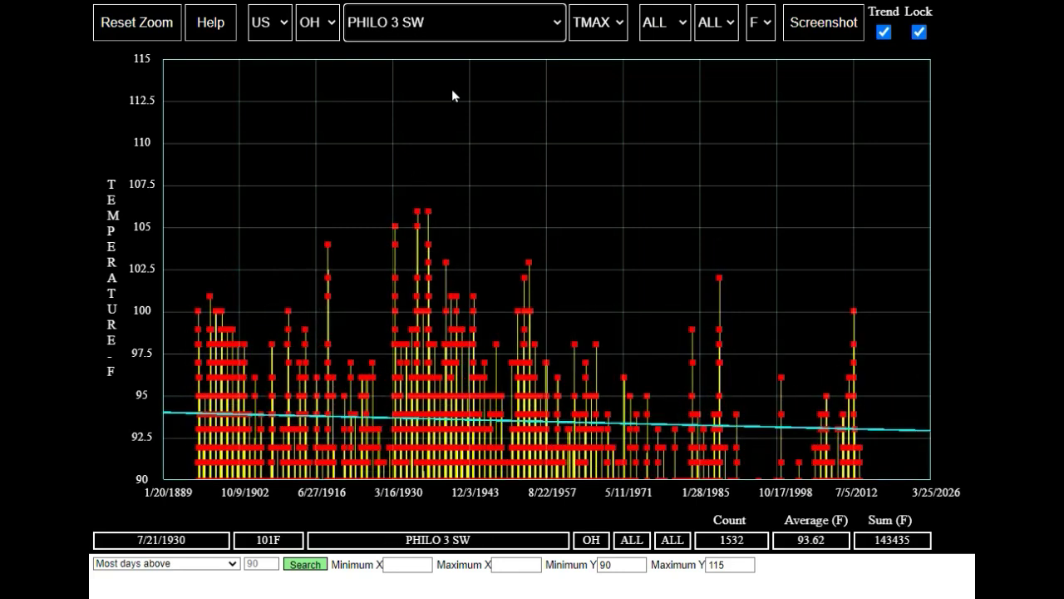
key("Down")
key("Down")
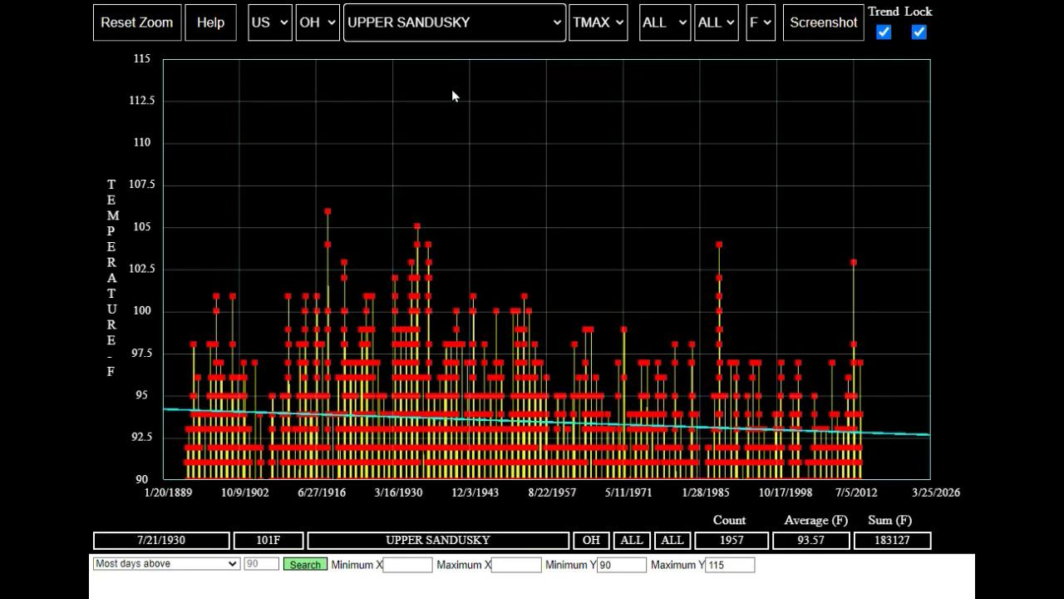
key("Down")
key("Down")
key("Down")
key("Down")
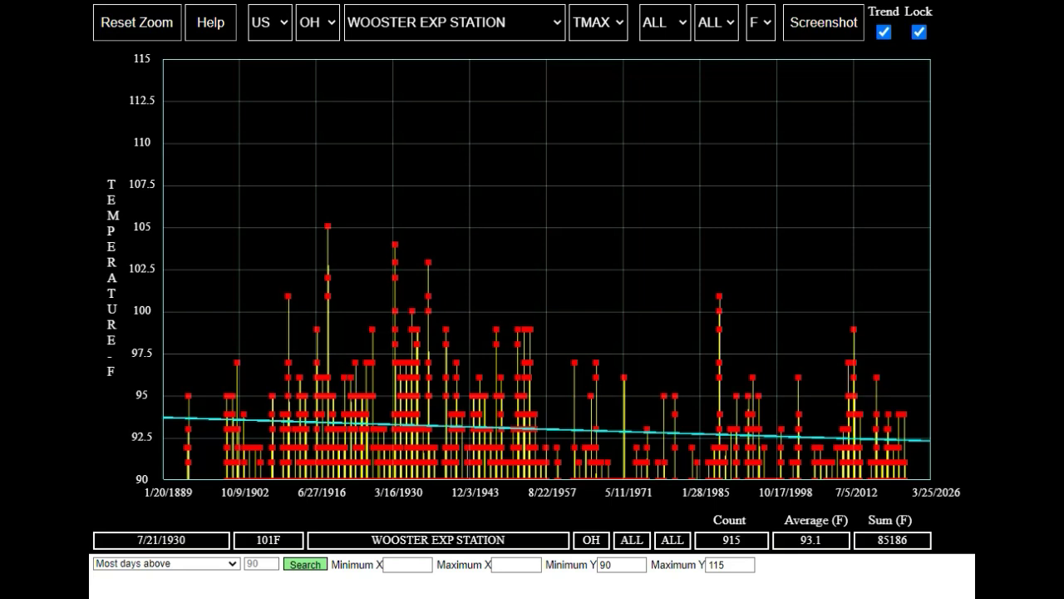
key("alt+Down")
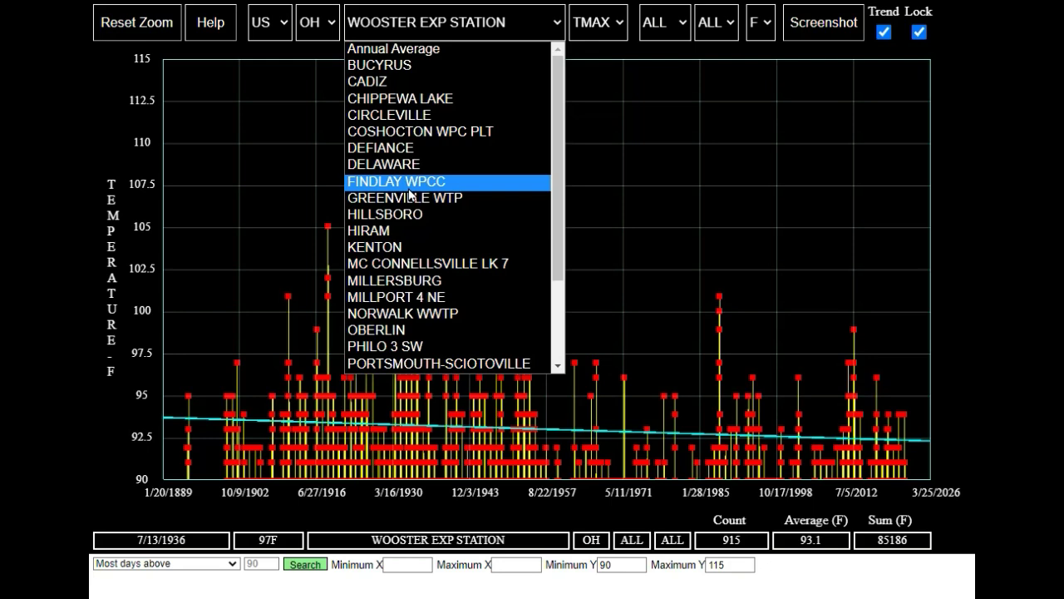
- Return to HILLSBORO and reset the zoom to show all 46596 days
left_click(407, 211)
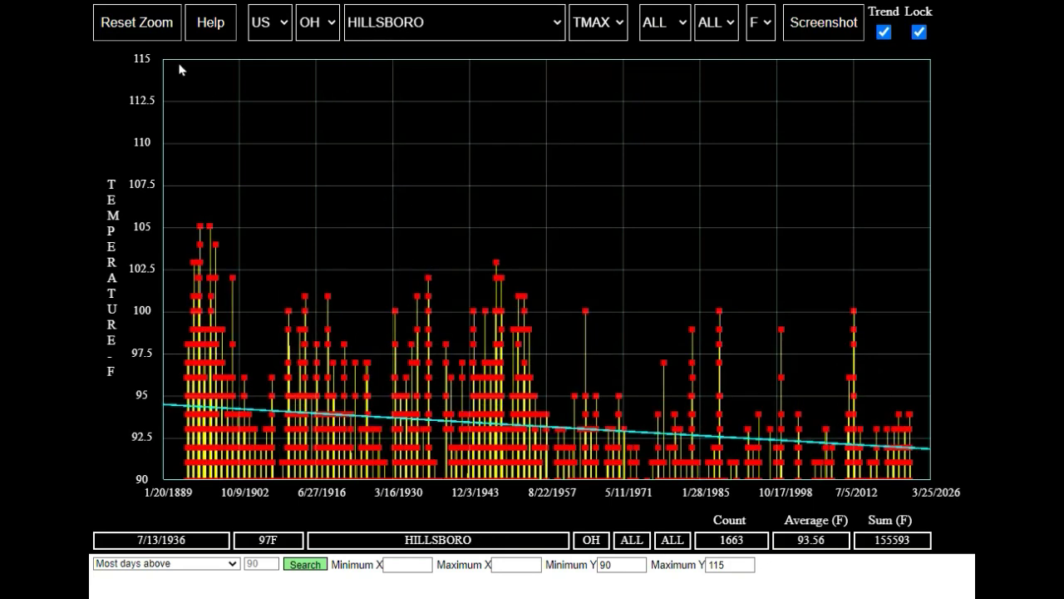
left_click(147, 30)
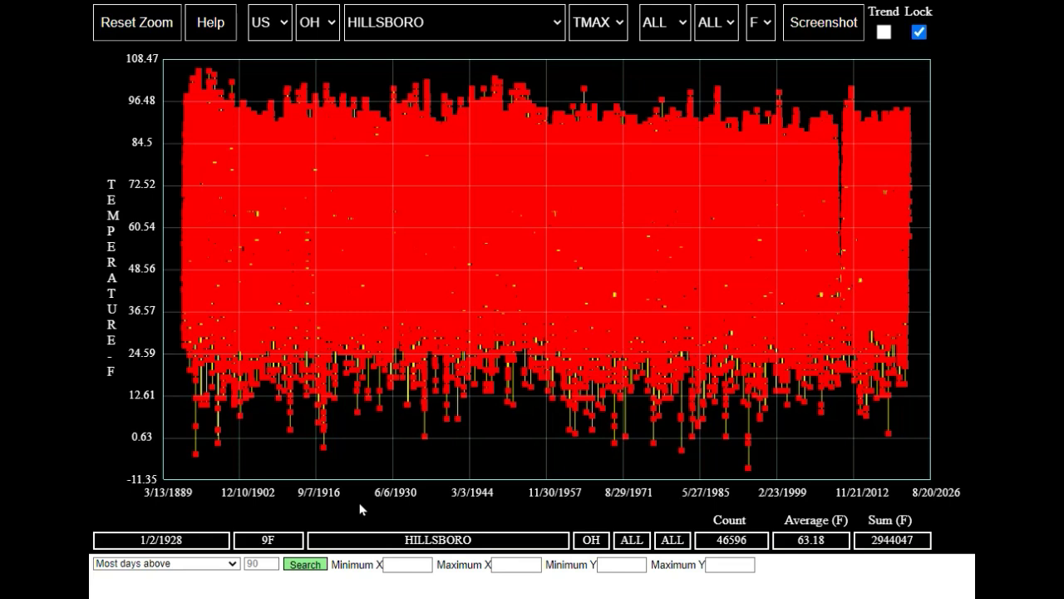
- Search for the year with most days above 90°F, finding 1895 with 82 days
left_click(183, 564)
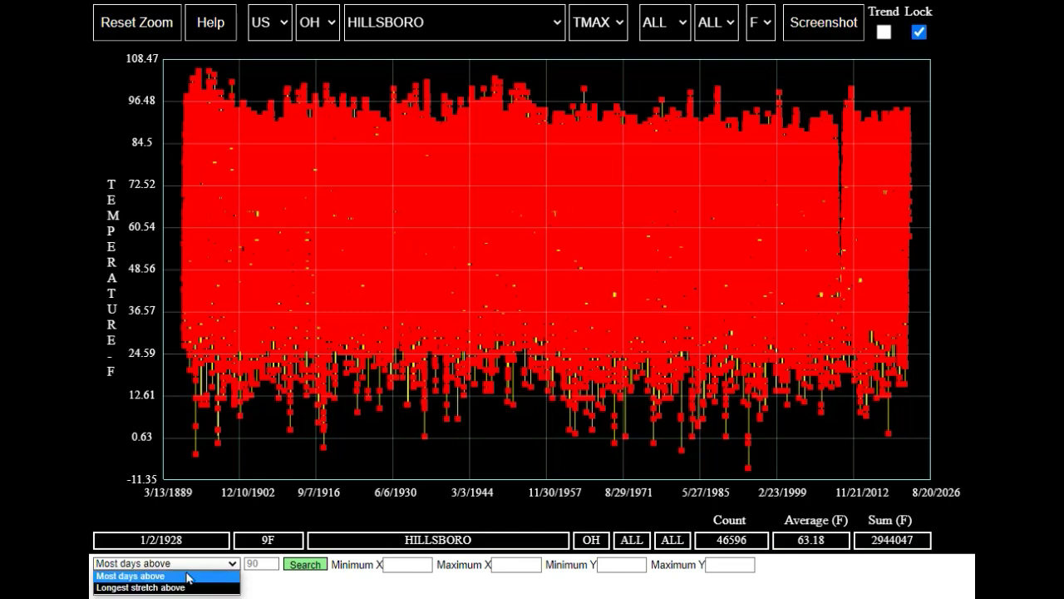
left_click(183, 573)
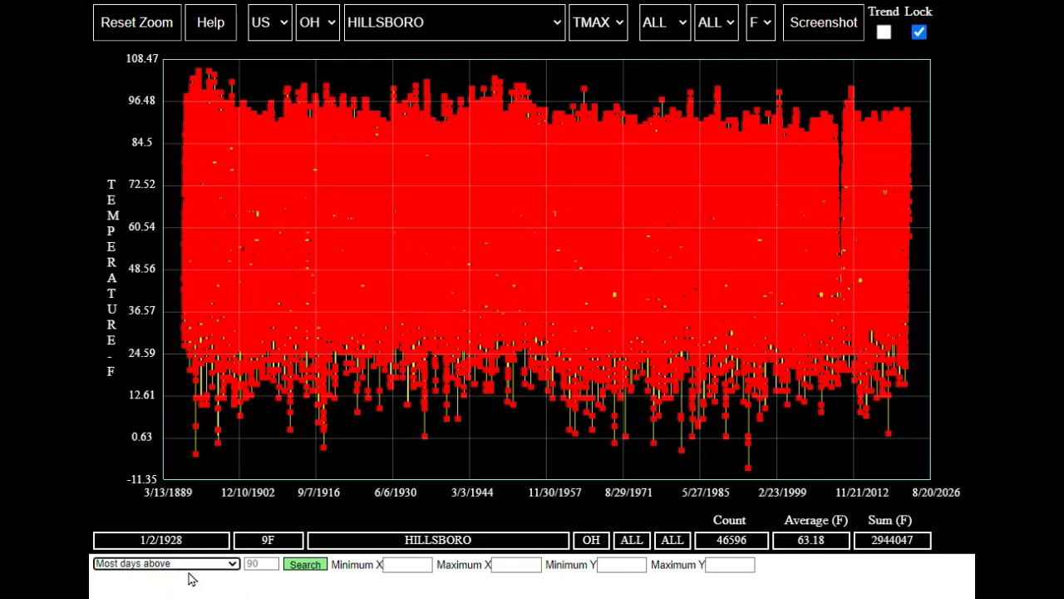
left_click(273, 563)
type("90")
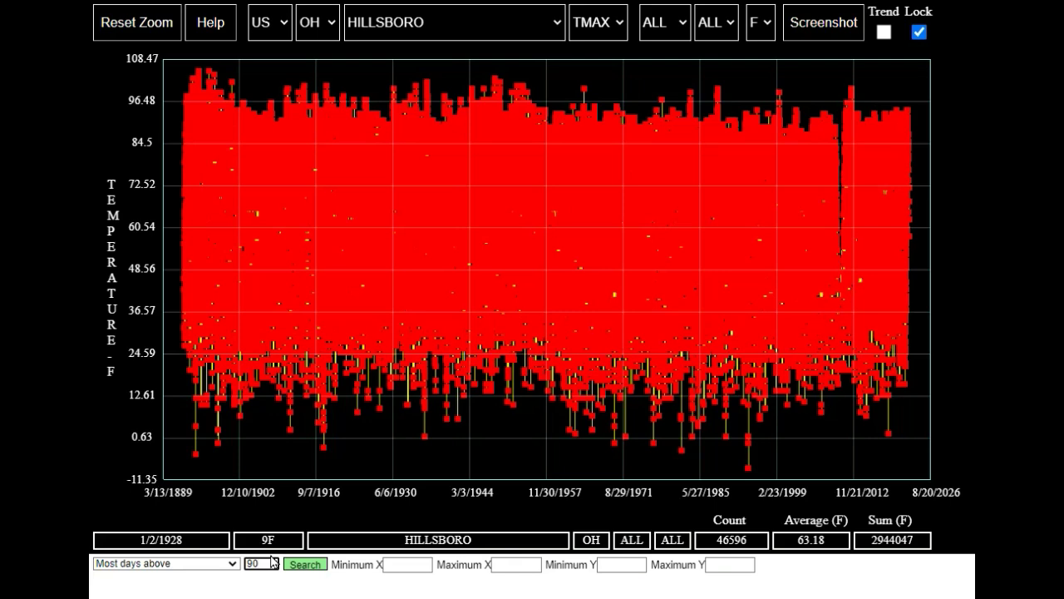
key("Tab")
left_click(310, 567)
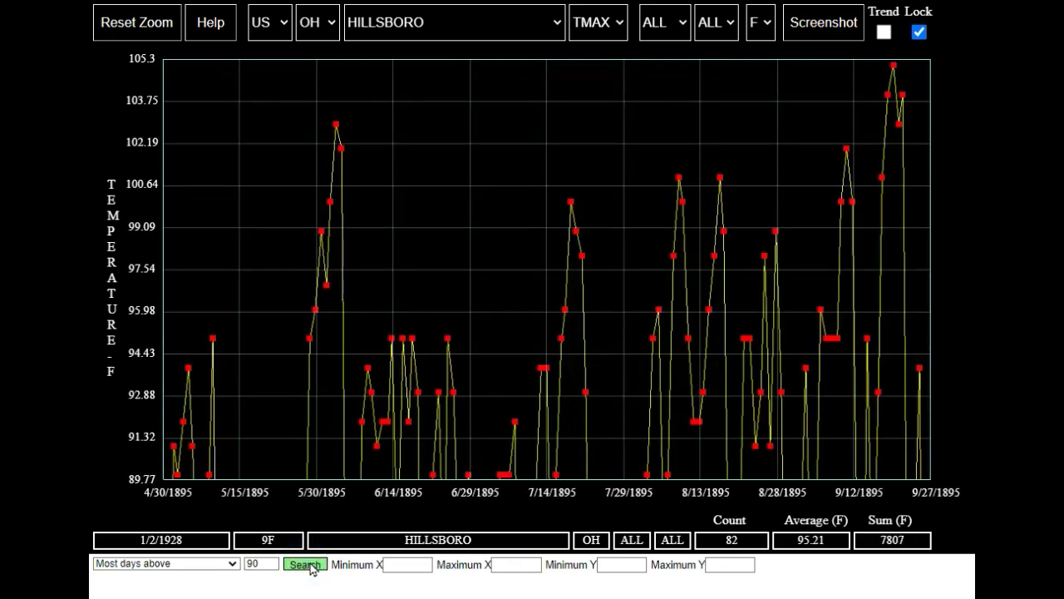
mouse_move(174, 451)
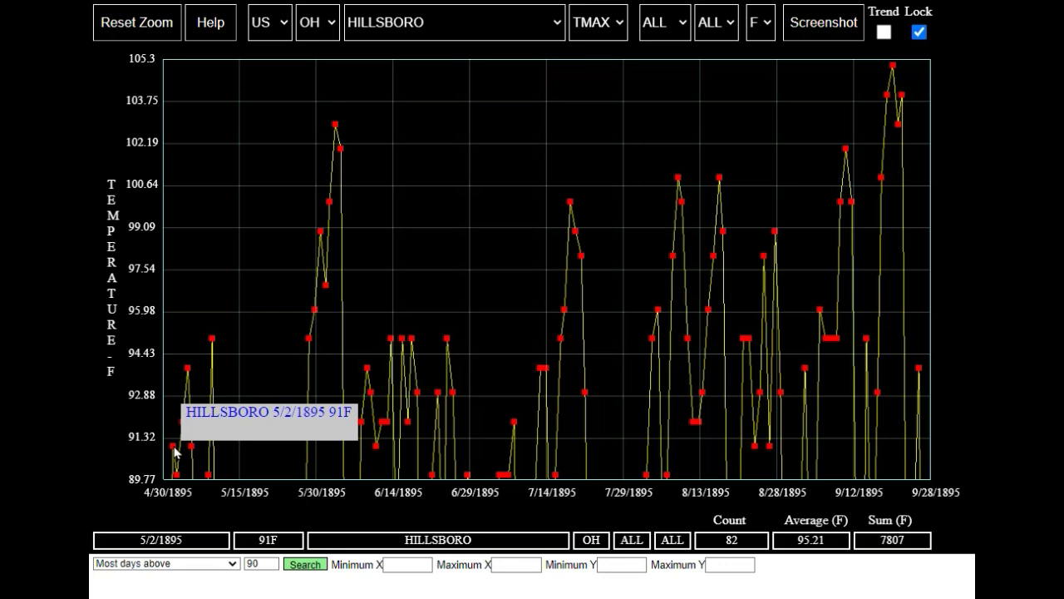
mouse_move(920, 370)
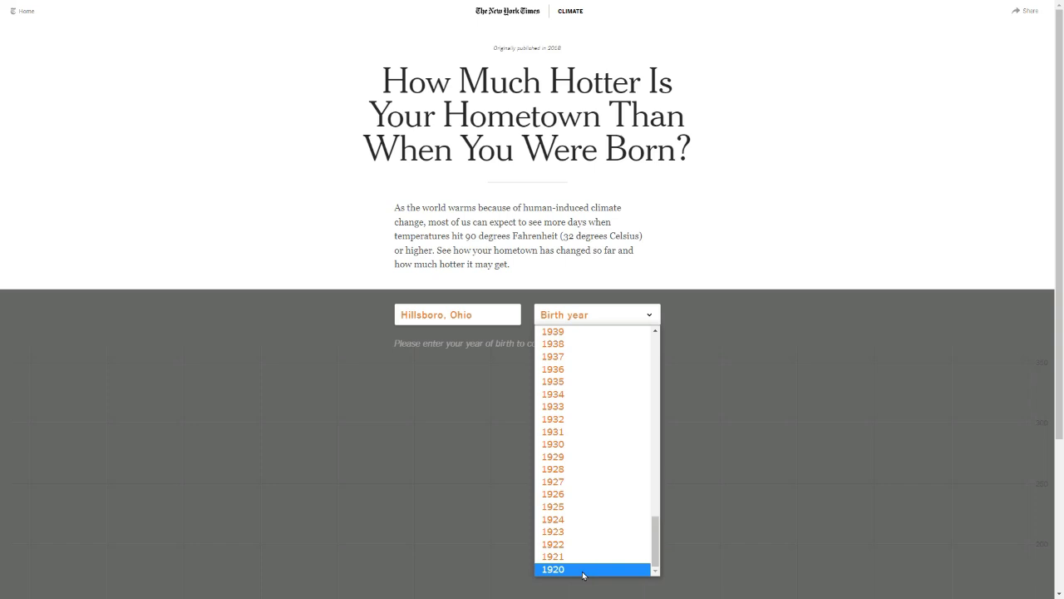
- Set the birth year to 1920 on the Hillsboro, Ohio hometown chart
left_click(583, 571)
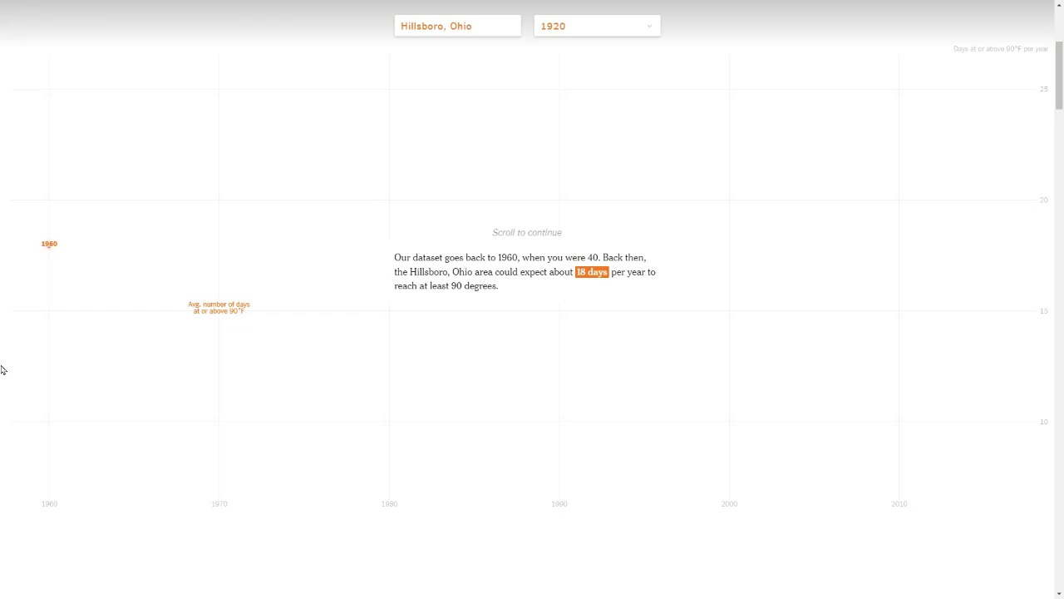
- Scroll the NYT chart forward to 2017, where Hillsboro reaches 21 hot days per year
scroll(281, 374, "down", 5)
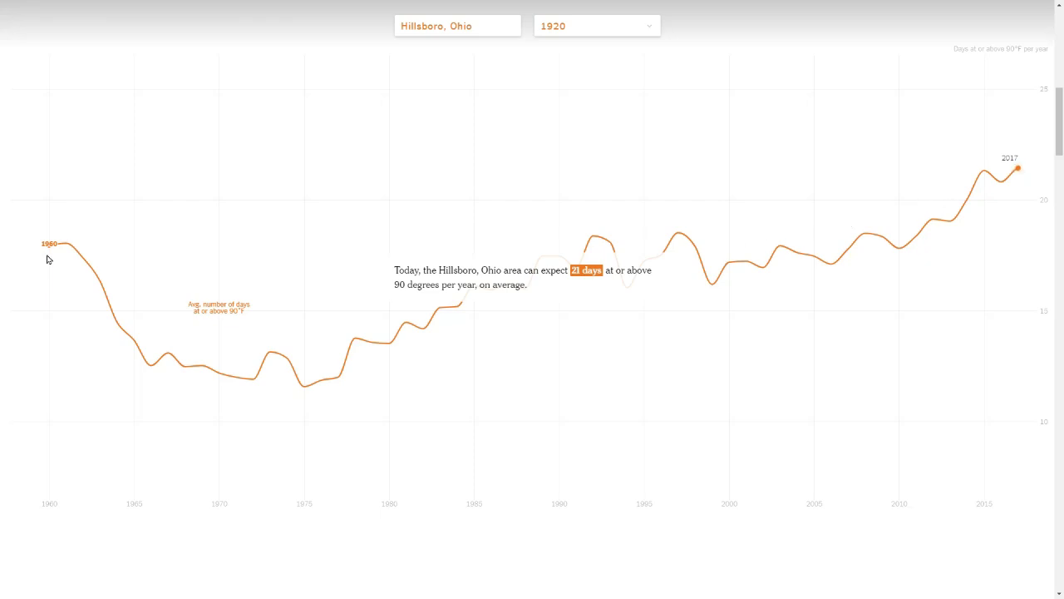
scroll(354, 445, "down", 5)
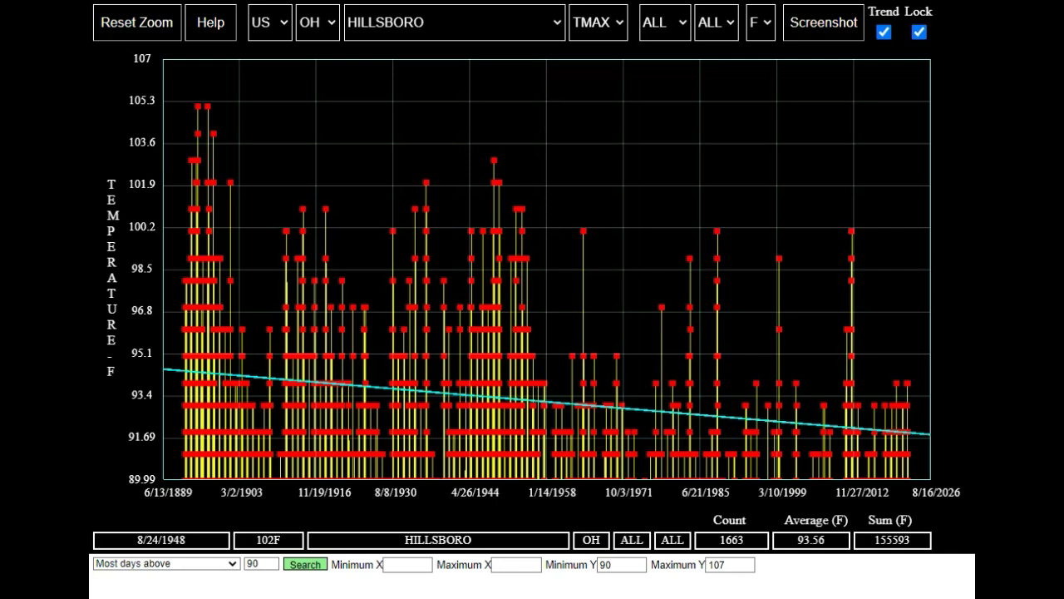
- Limit Hillsboro's 90°F+ chart to 1960 onward, leaving 353 days with a nearly flat trend
left_click(407, 568)
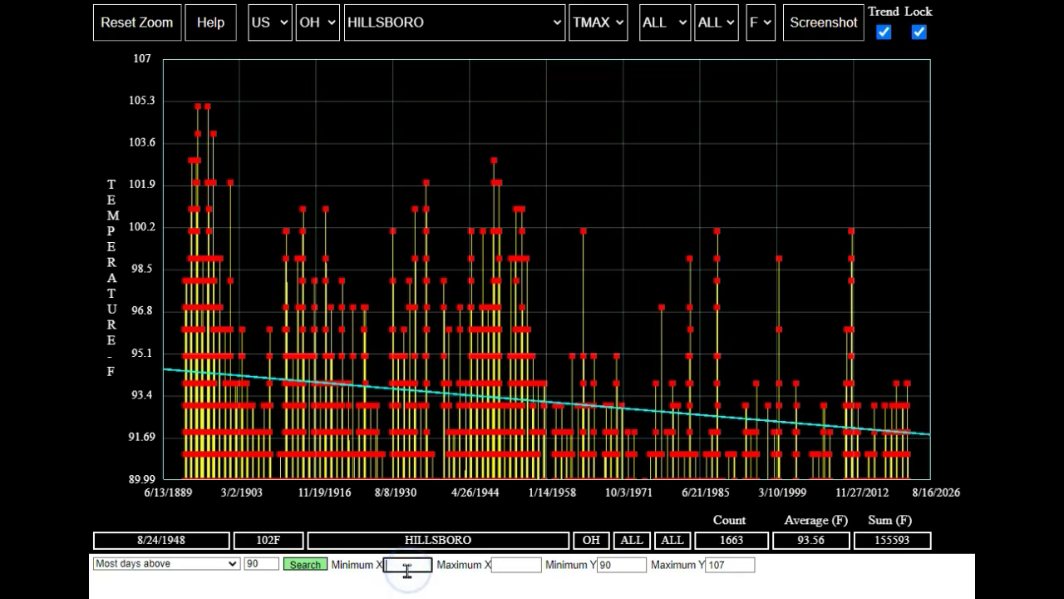
type("1960")
key("Return")
left_click(524, 514)
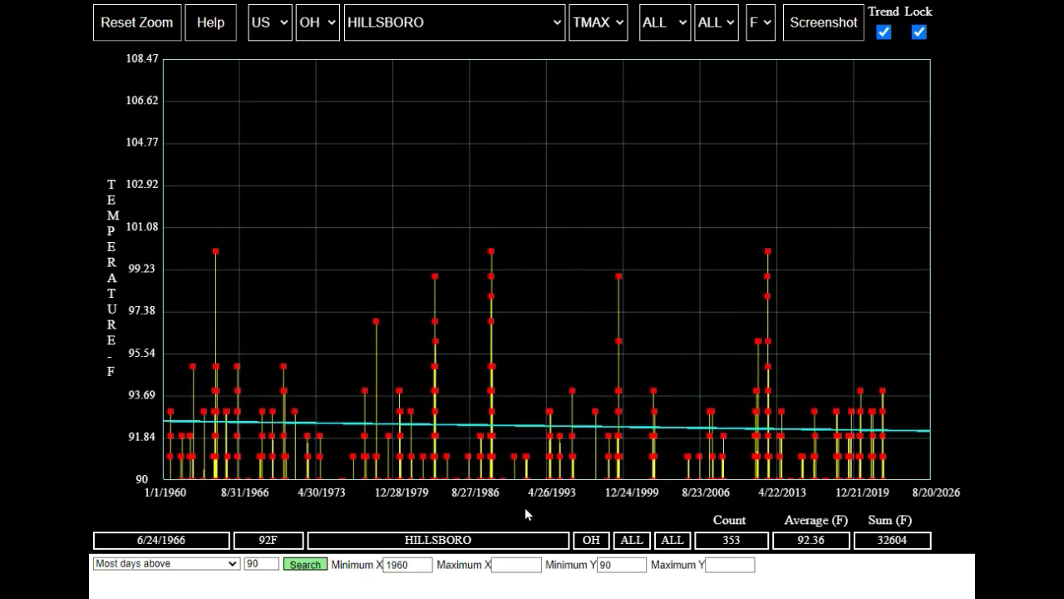